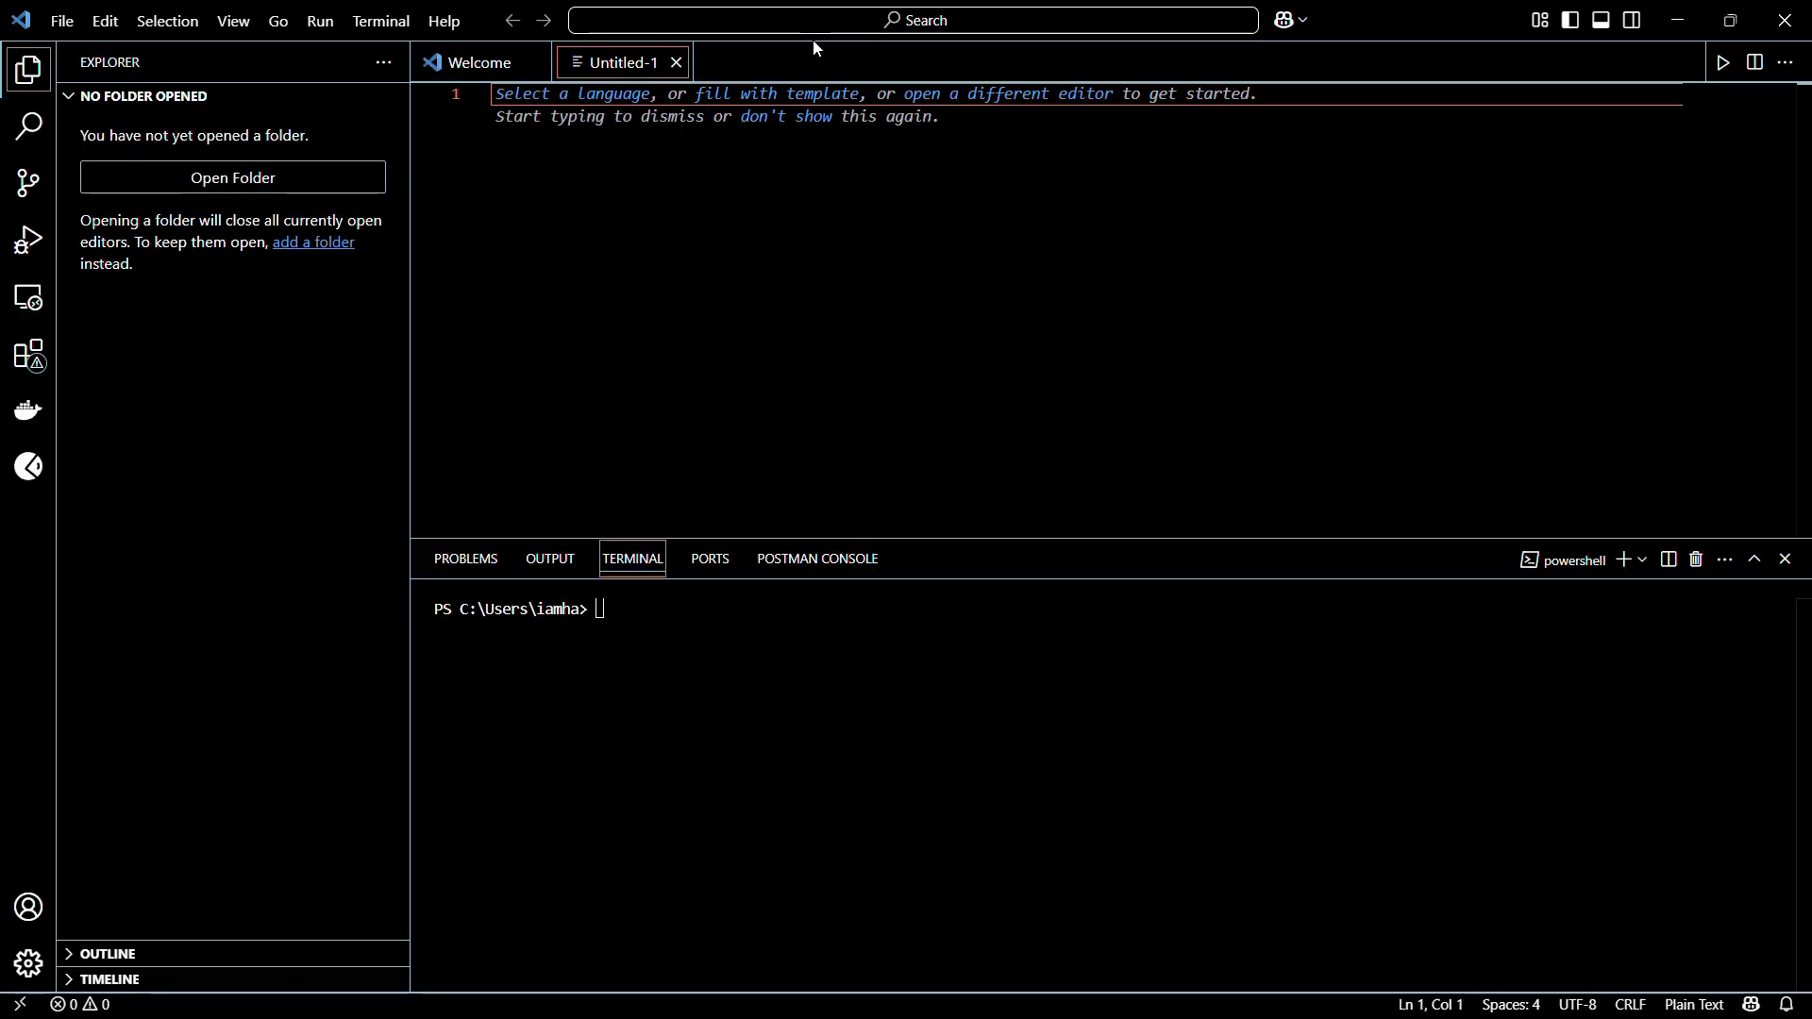
- Run 'pip install pyserial' in the terminal and highlight the pyserial 3.5 success message
{"action": "left_click", "coordinate": [619, 610]}
{"action": "type", "text": "pip install pyserial"}
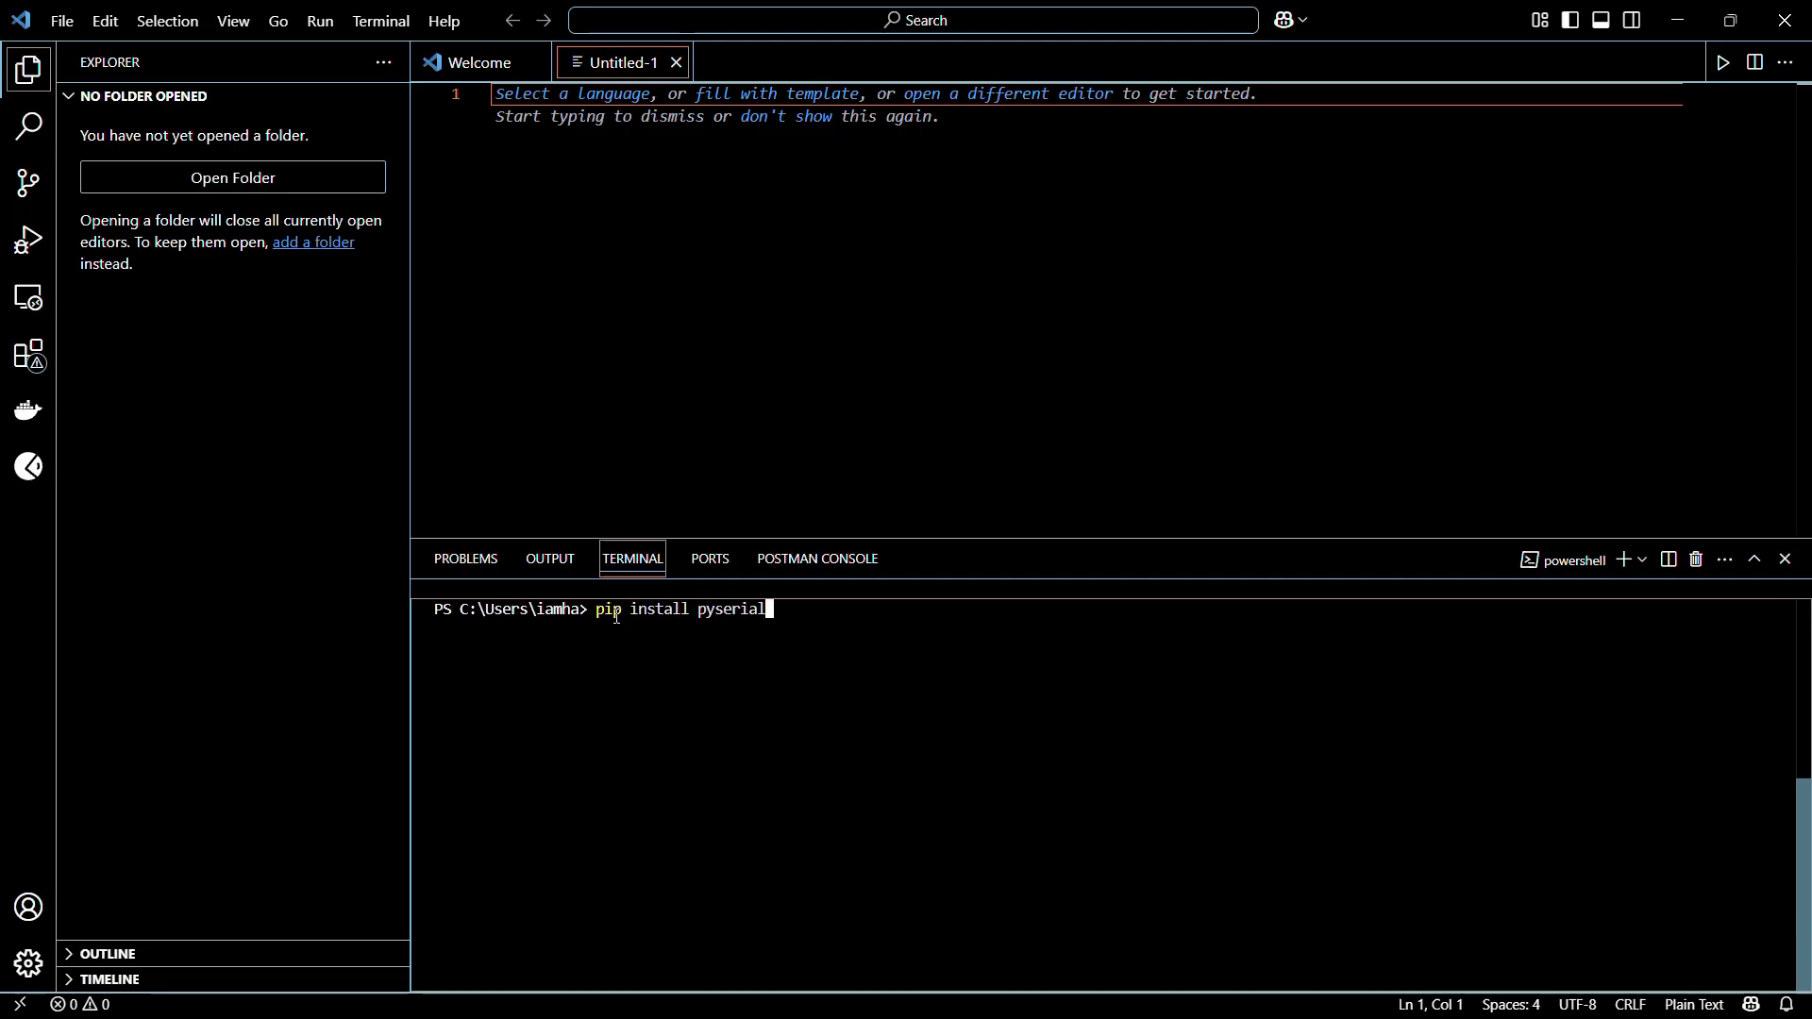
{"action": "key", "text": "Return"}
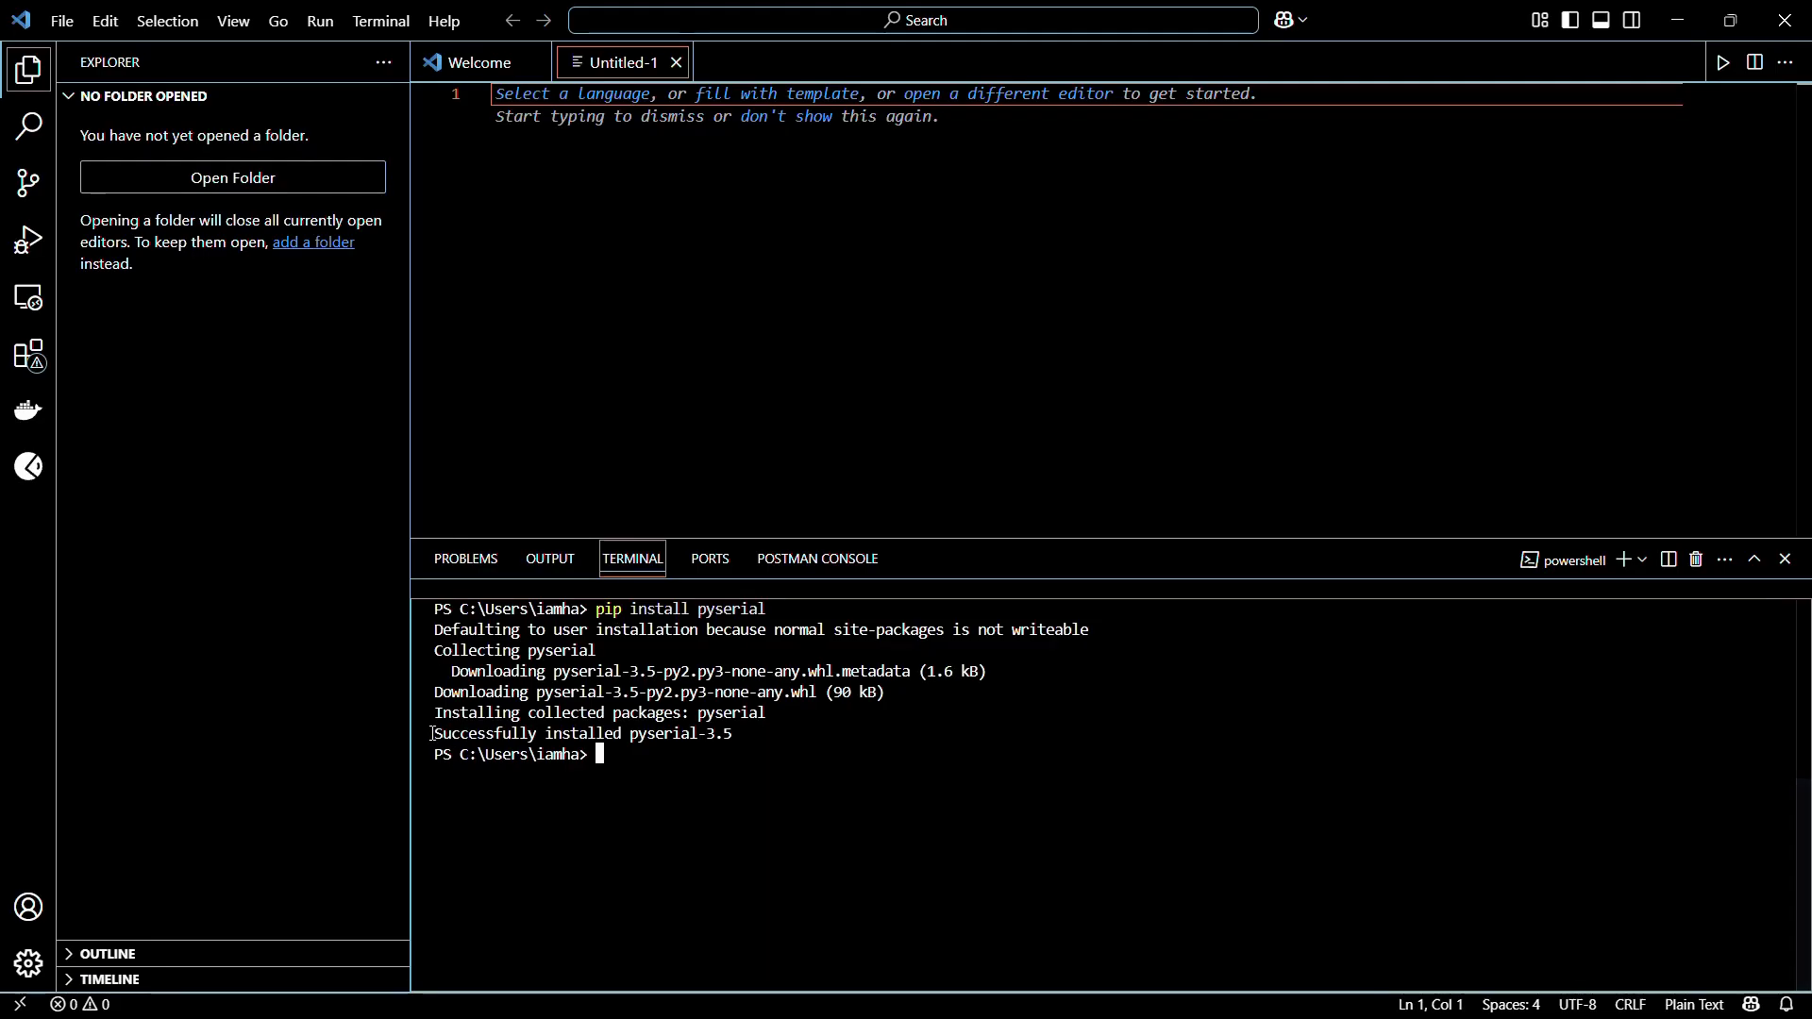
{"action": "left_click_drag", "start_coordinate": [432, 733], "coordinate": [727, 734]}
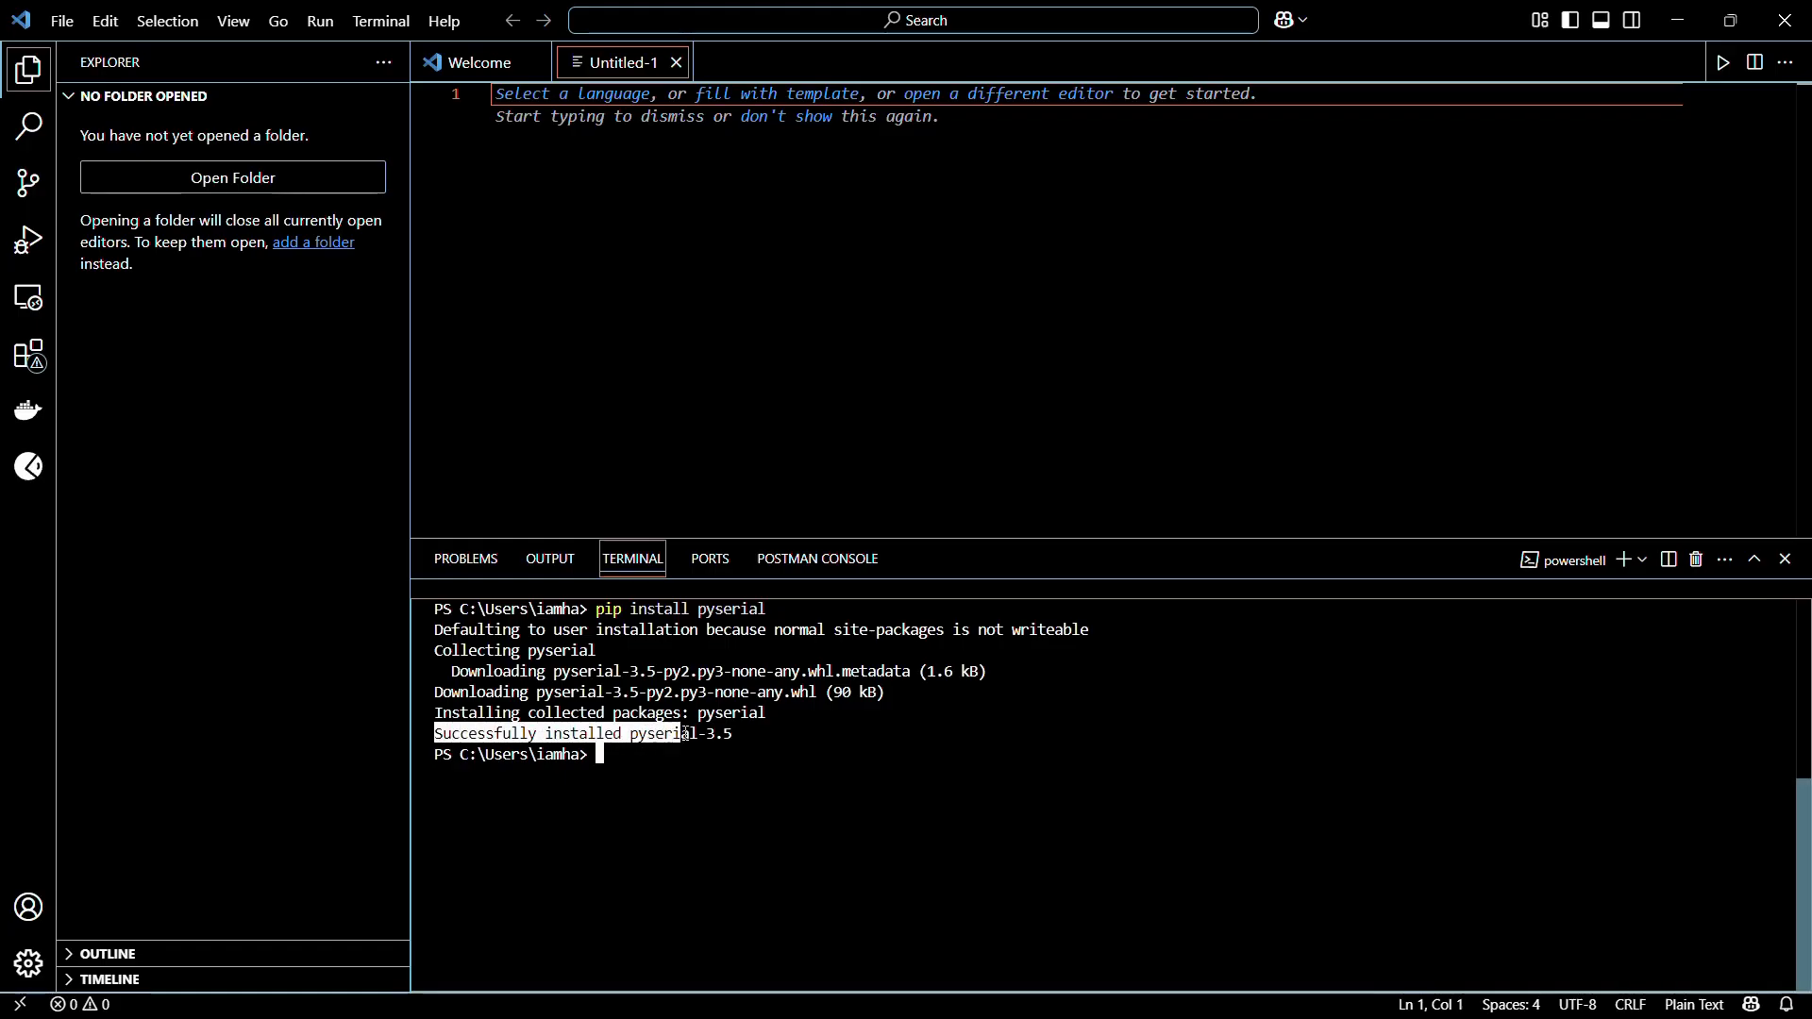
- Clear the highlighted success message and begin entering the 'pip show pyserial' command
{"action": "left_click", "coordinate": [599, 758]}
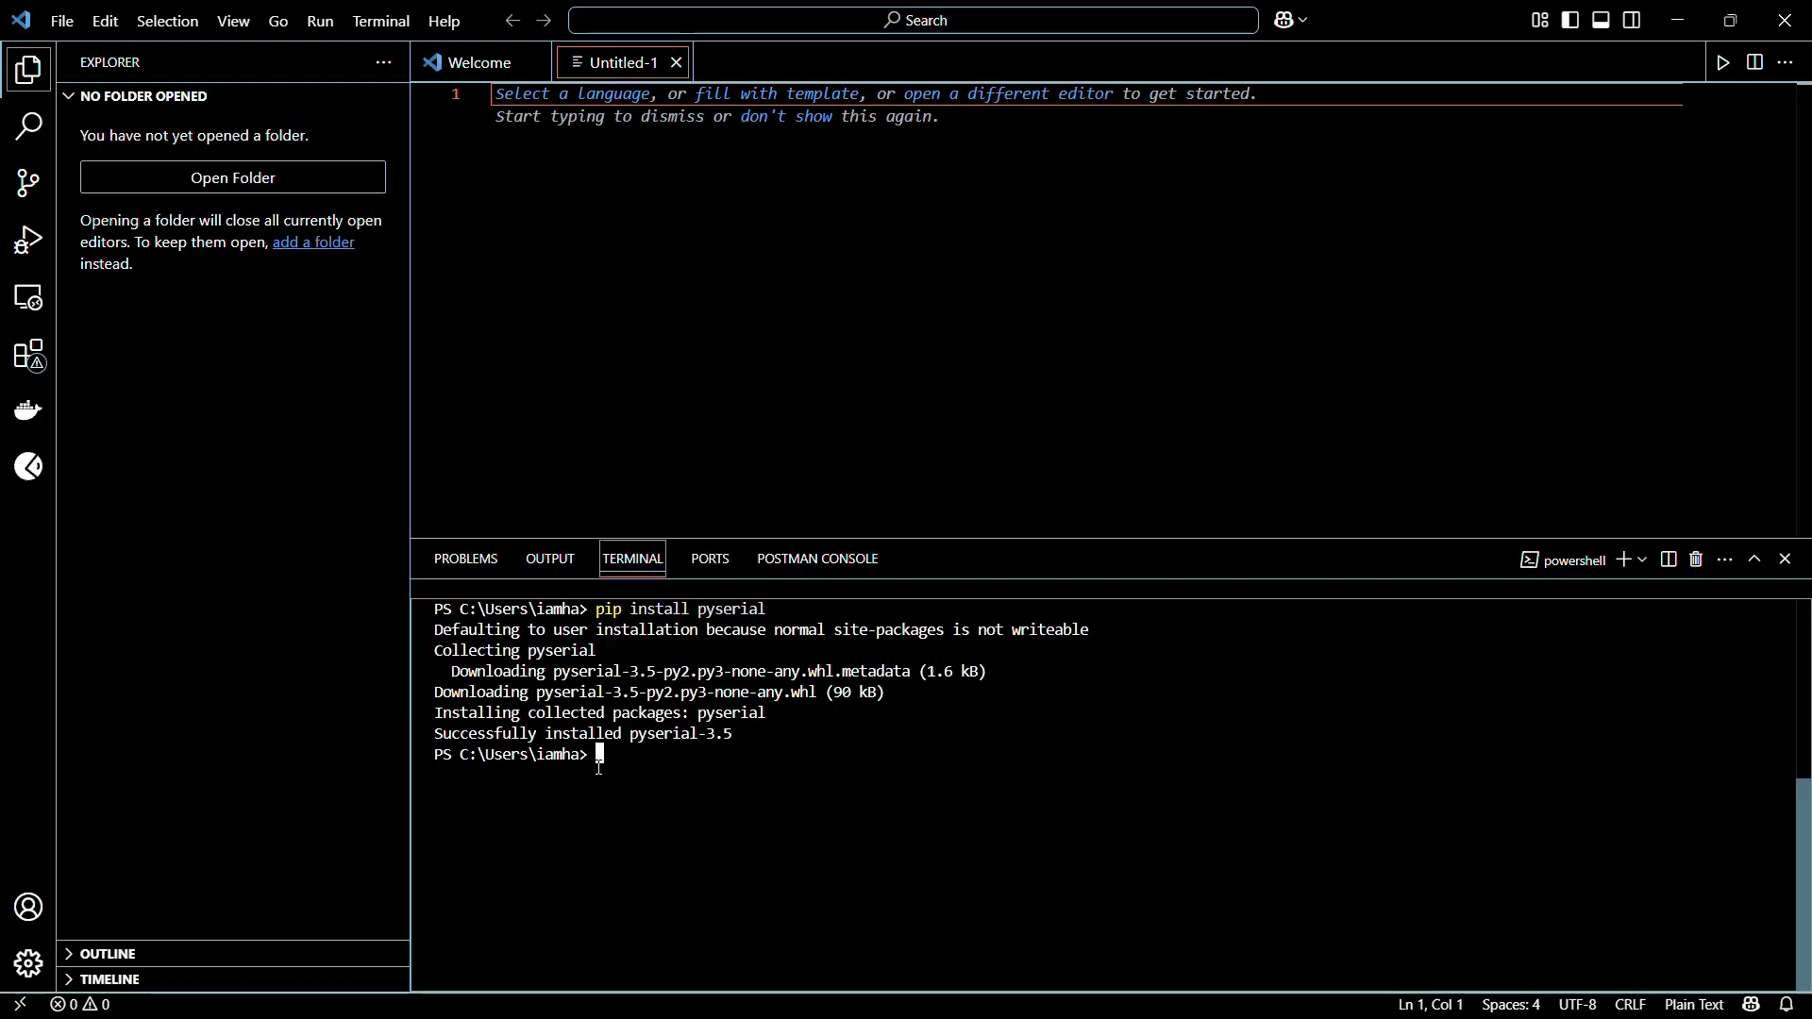
{"action": "type", "text": "pip"}
{"action": "type", "text": " show"}
{"action": "type", "text": " pyseria"}
{"action": "type", "text": "l"}
- Run 'pip show pyserial' and highlight the details from Version 3.5 through Required-by
{"action": "key", "text": "Return"}
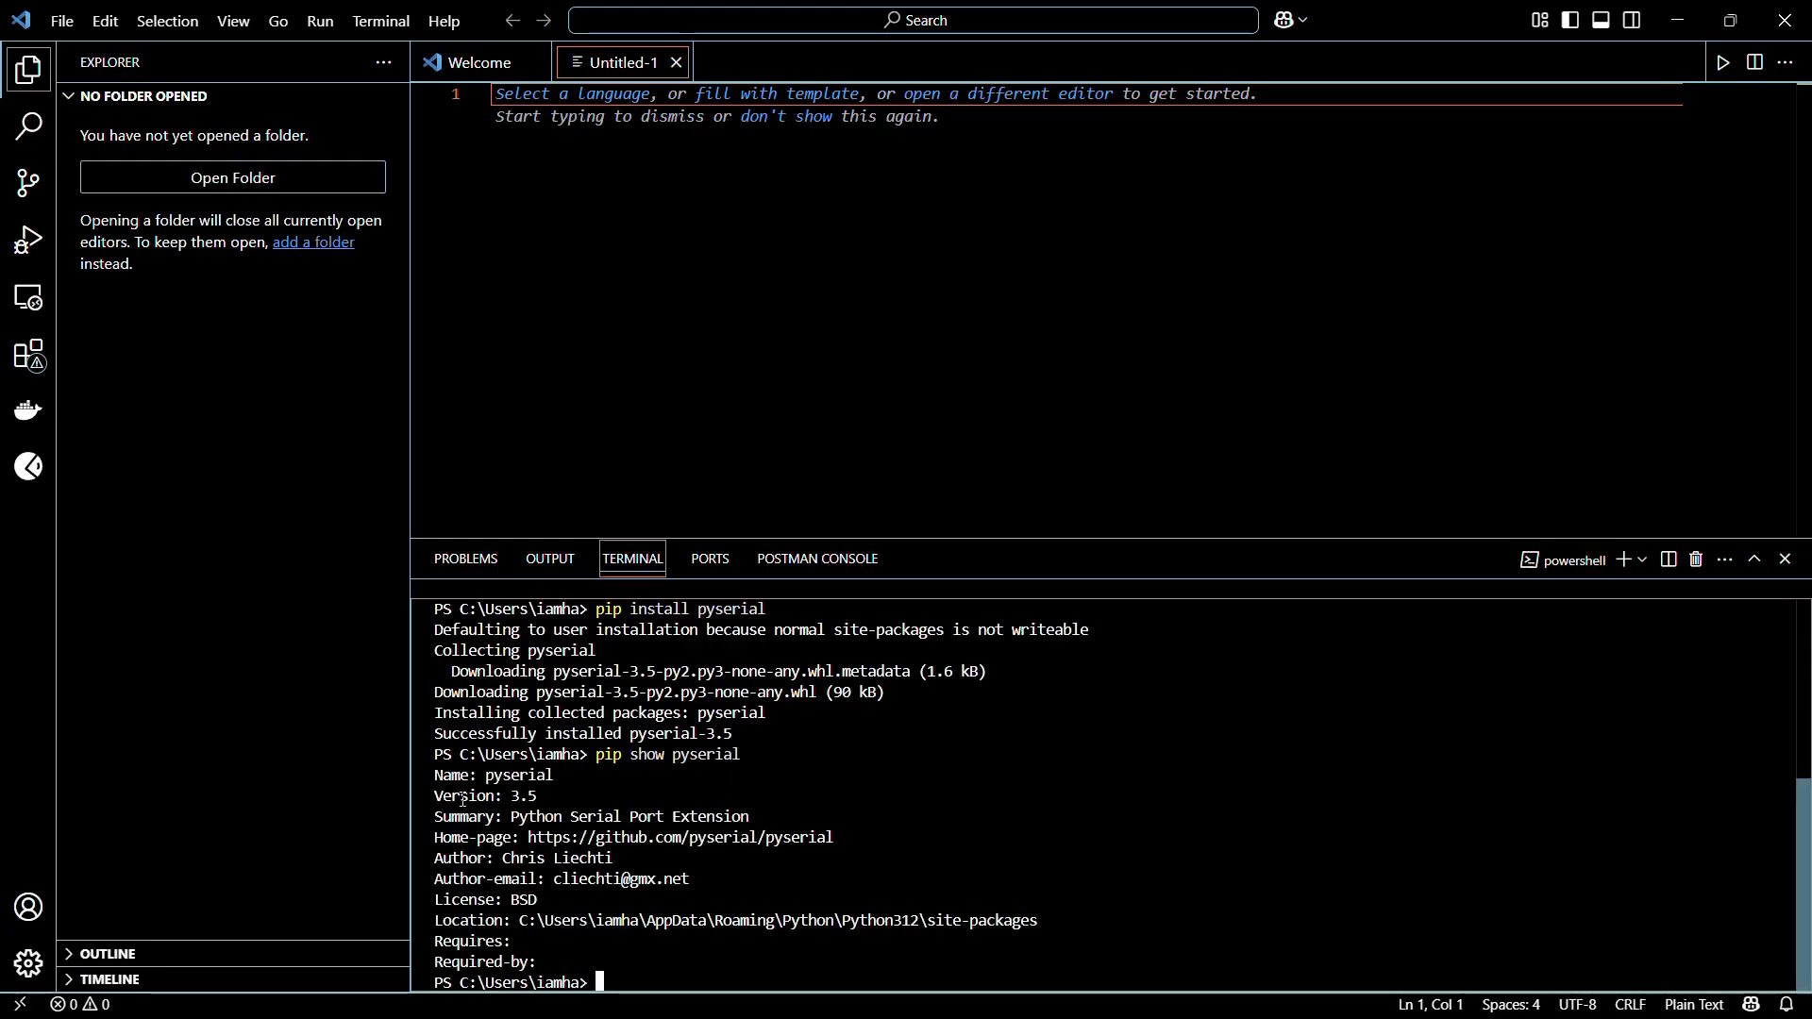
{"action": "mouse_move", "coordinate": [435, 796]}
{"action": "left_mouse_down"}
{"action": "mouse_move", "coordinate": [575, 911]}
{"action": "mouse_move", "coordinate": [564, 963]}
{"action": "left_mouse_up"}
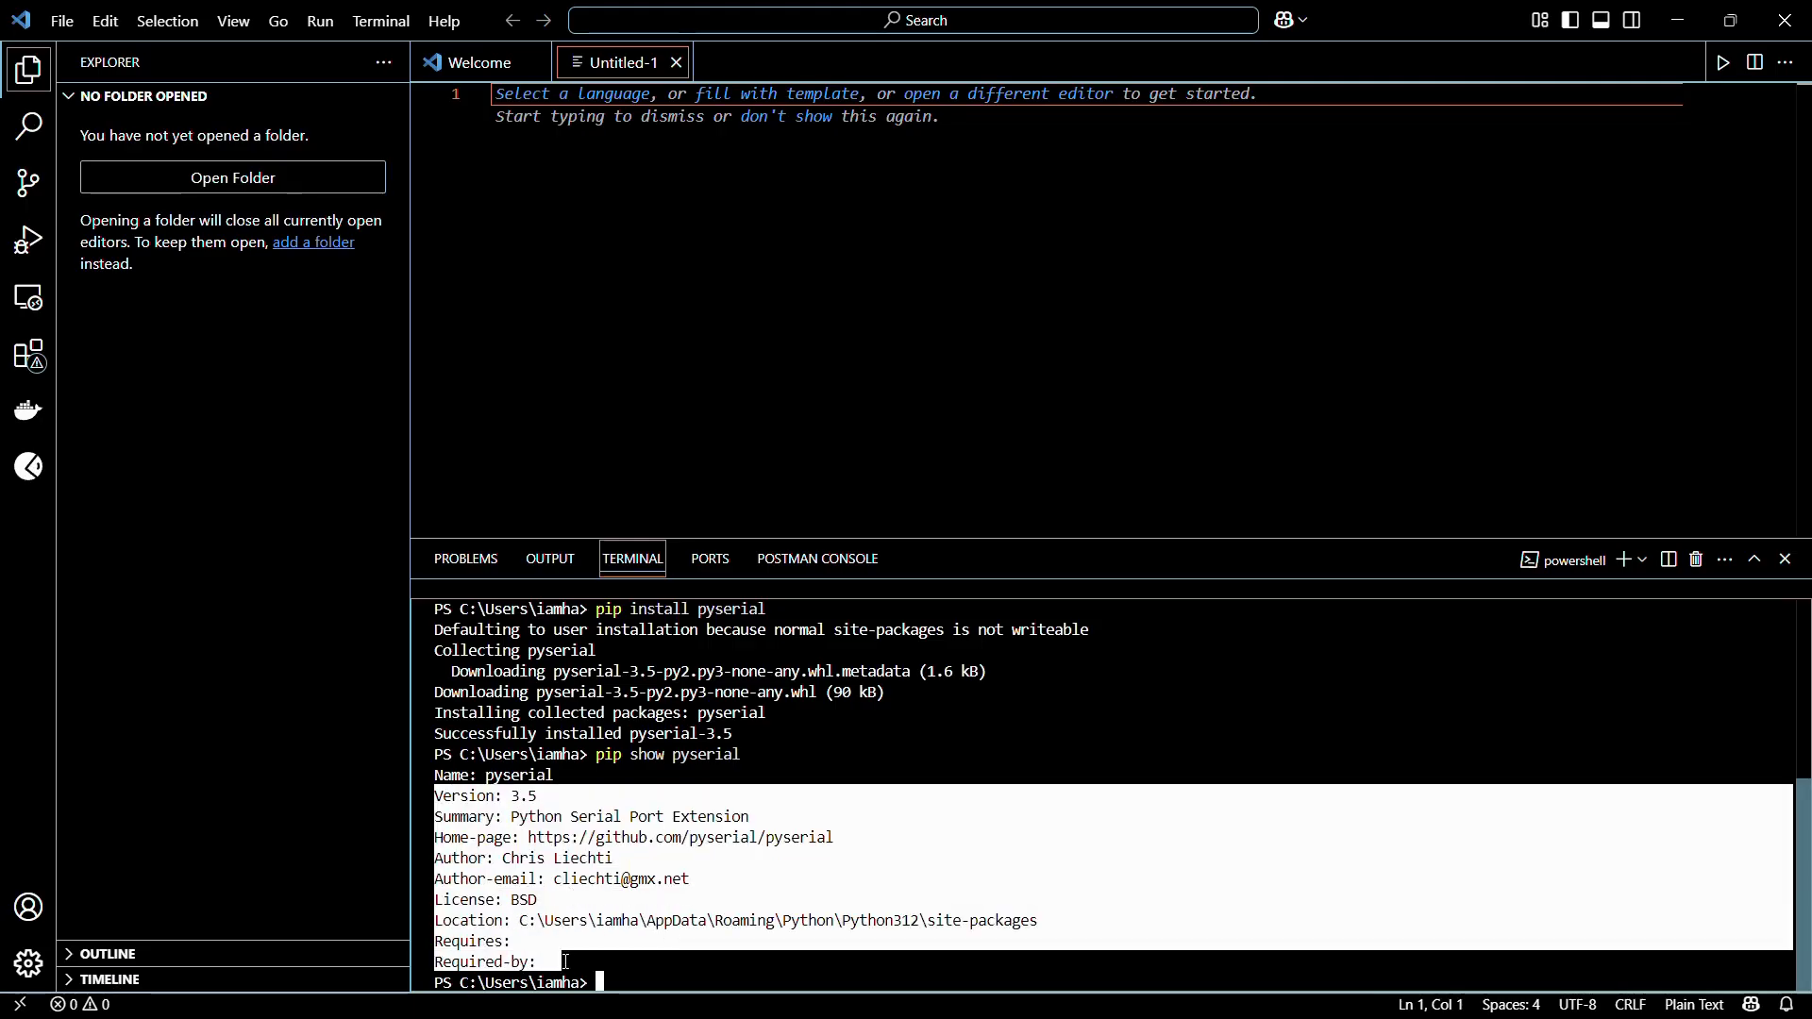